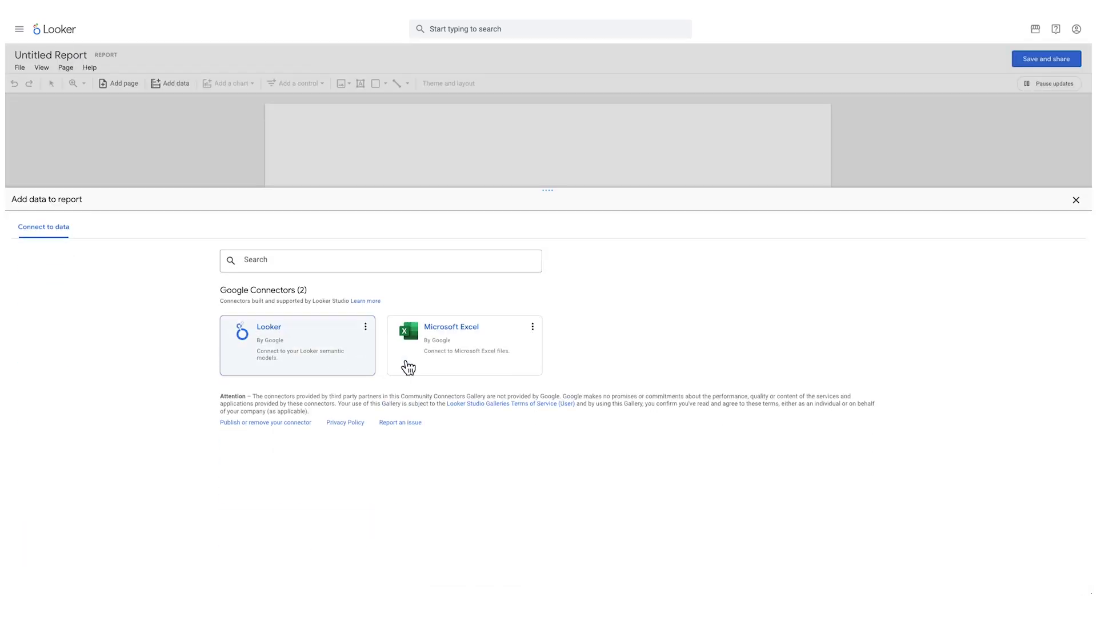
# Use the Looker connector to link the report to a model's Order Items explore
pyautogui.click(335, 358)
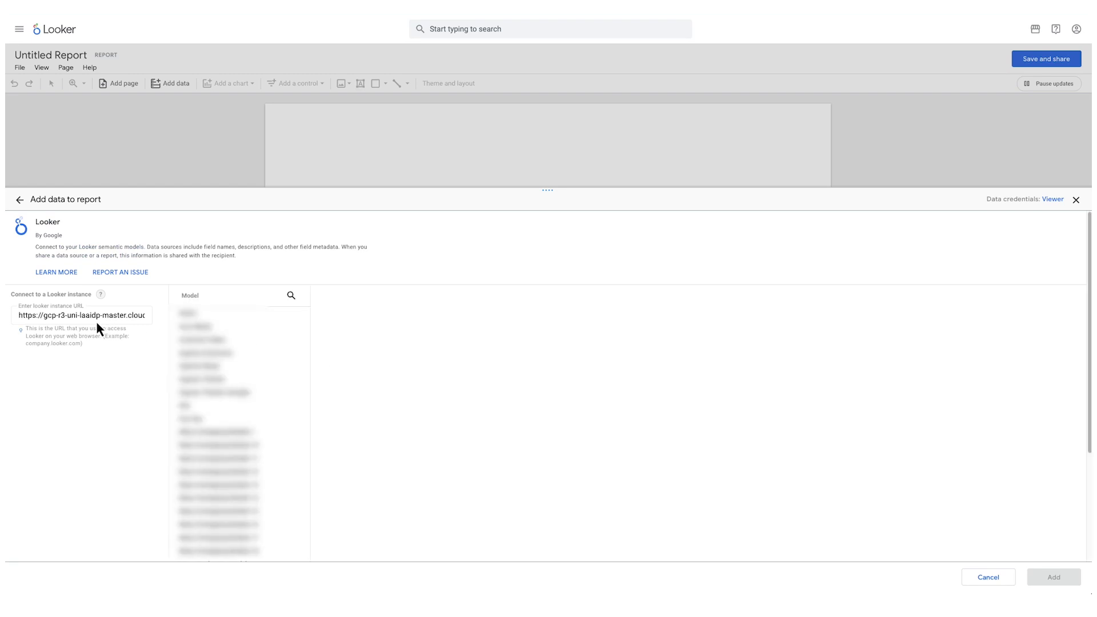
pyautogui.click(210, 392)
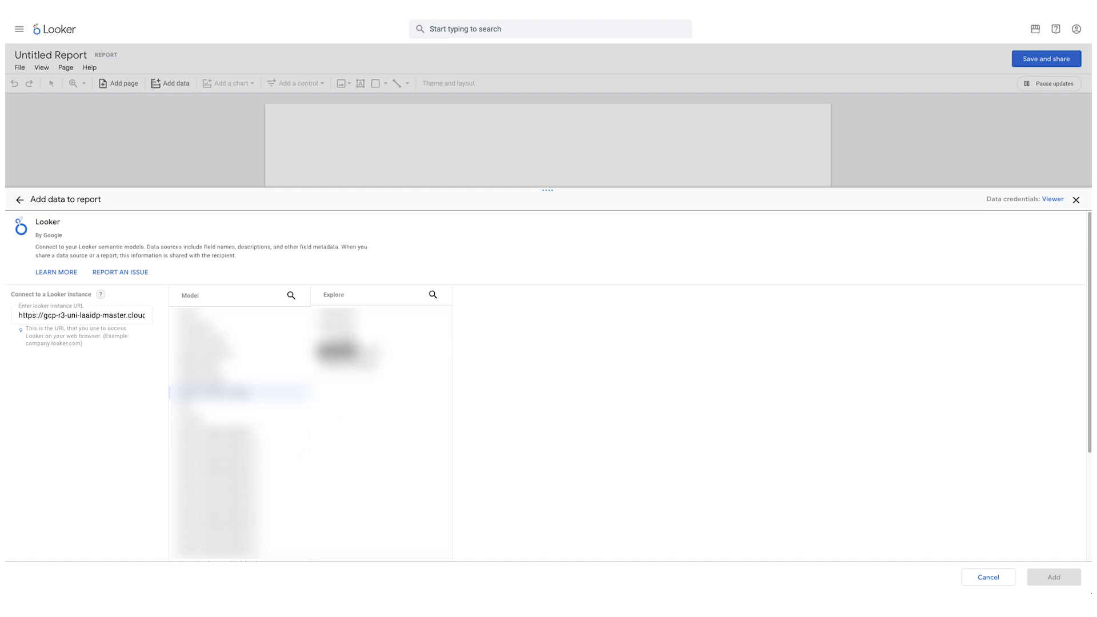
pyautogui.click(347, 339)
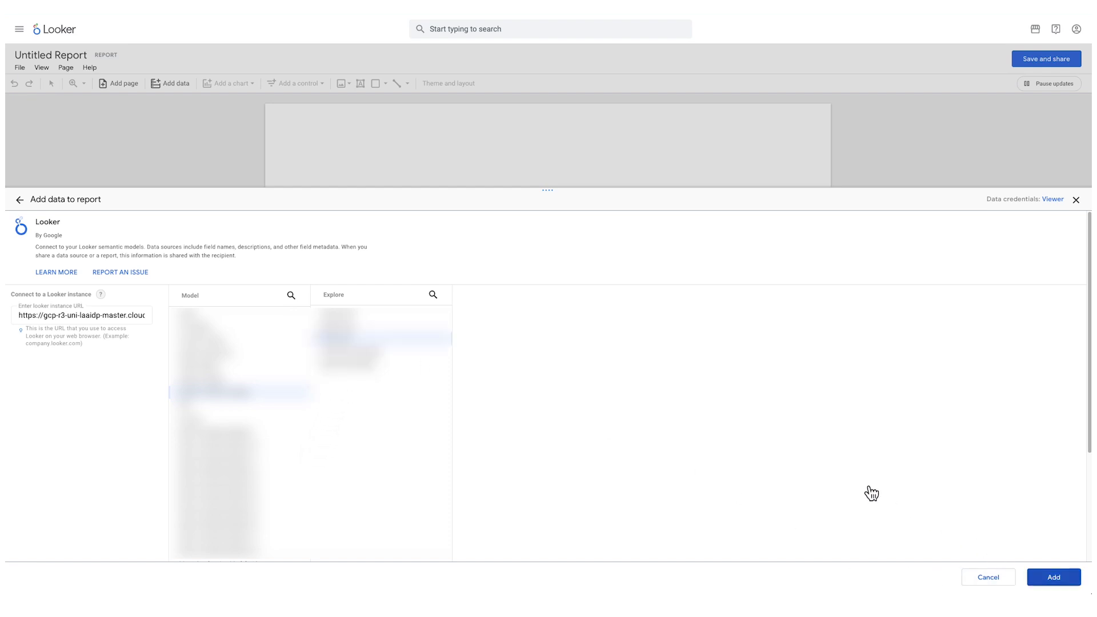
# Replace the default table with a column chart of Order Items Total Sale Price by Created Month
pyautogui.press('Delete')
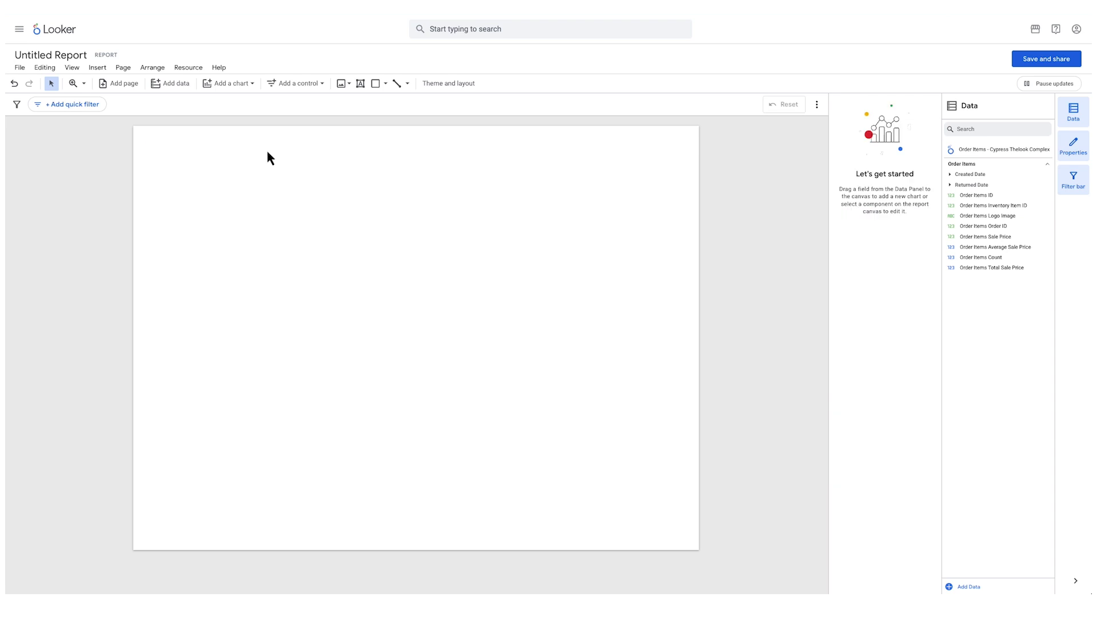
pyautogui.click(249, 85)
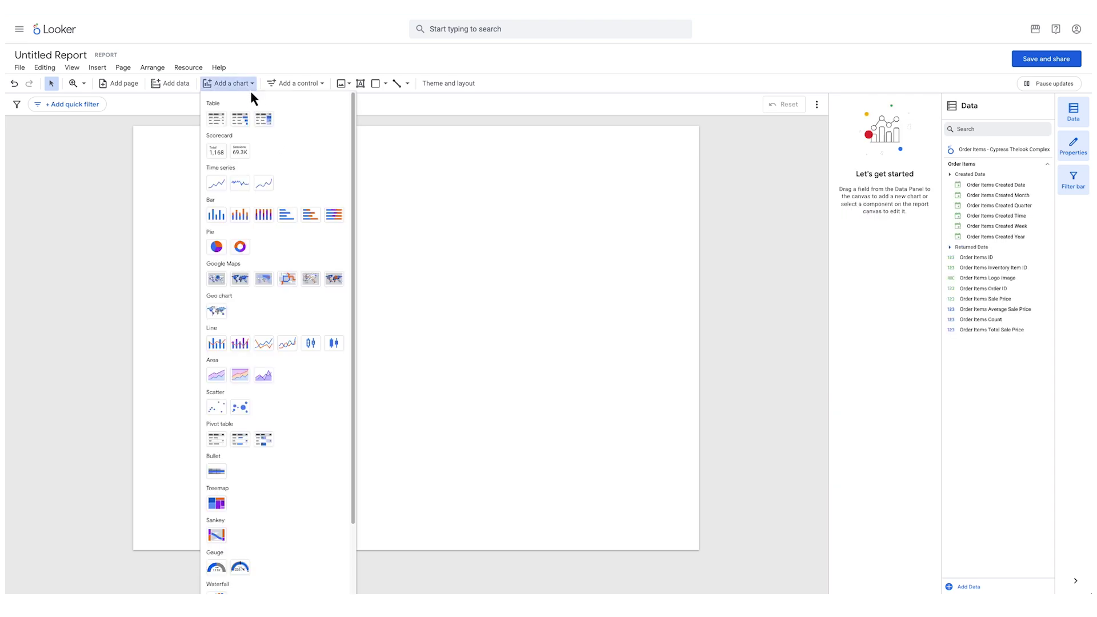
pyautogui.click(216, 213)
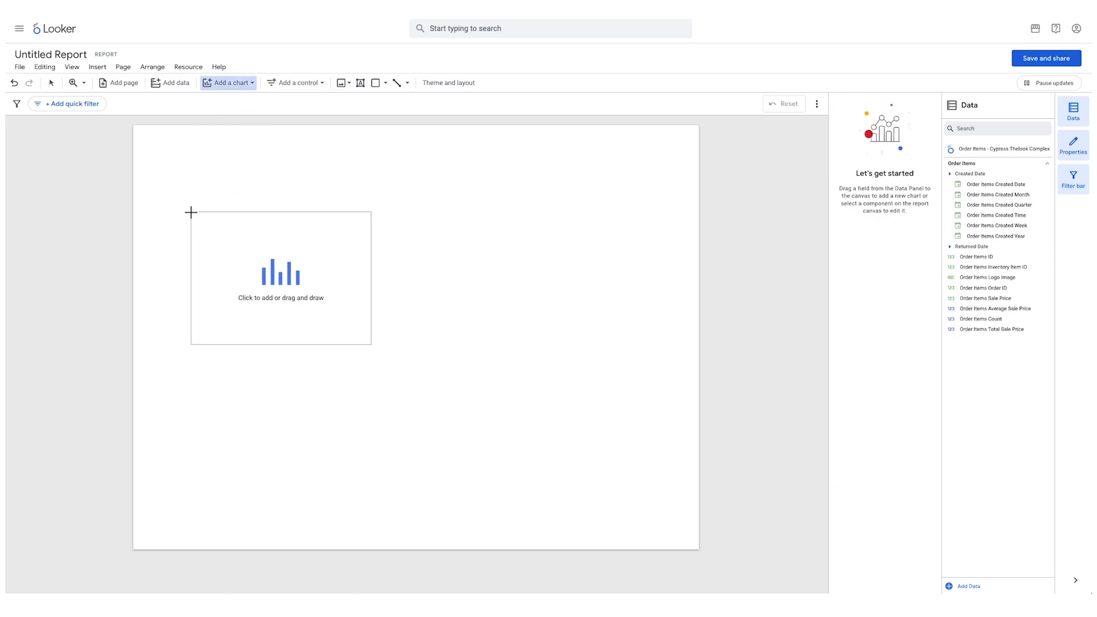
pyautogui.click(184, 216)
pyautogui.click(897, 242)
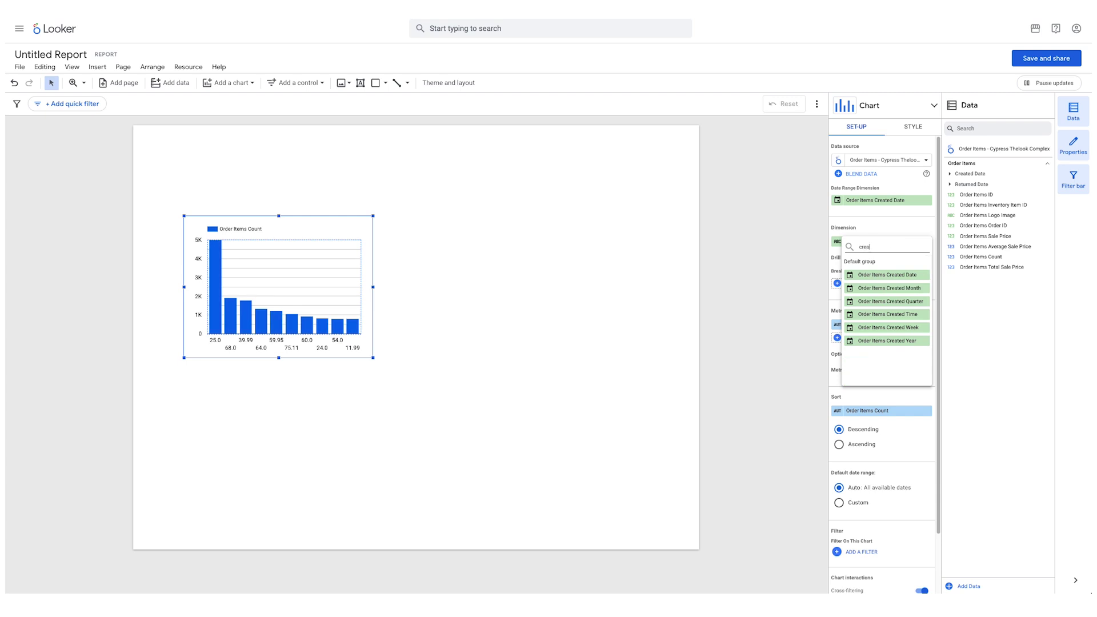
pyautogui.click(897, 288)
pyautogui.click(900, 324)
pyautogui.scroll(-3, 898, 360)
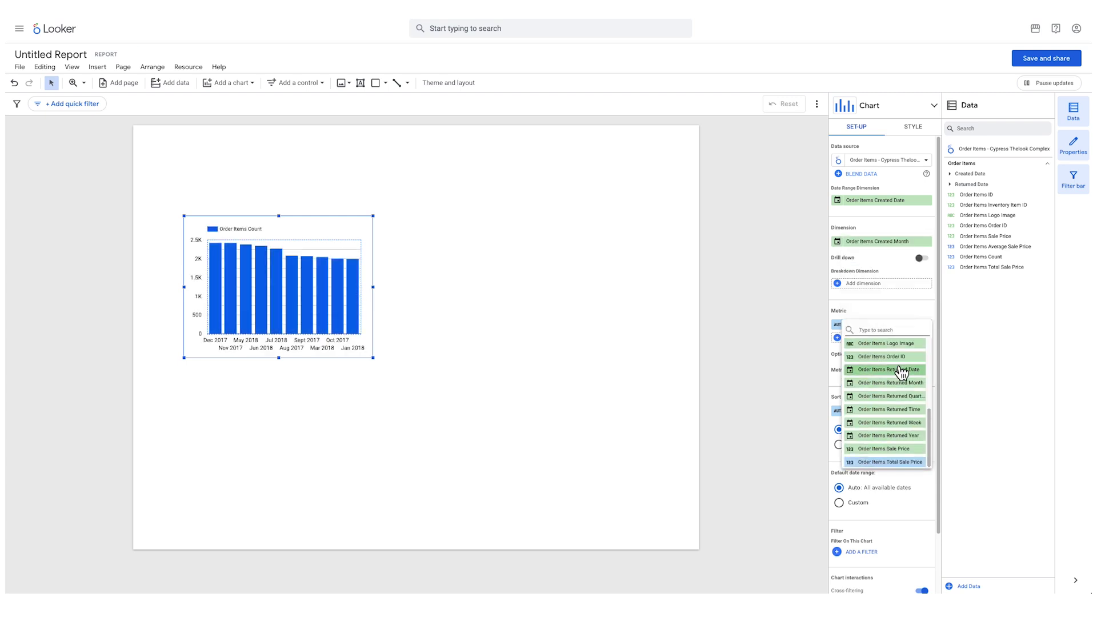
pyautogui.click(875, 457)
# Enlarge the chart and change it to a time series line chart
pyautogui.moveTo(369, 353); pyautogui.dragTo(483, 404)
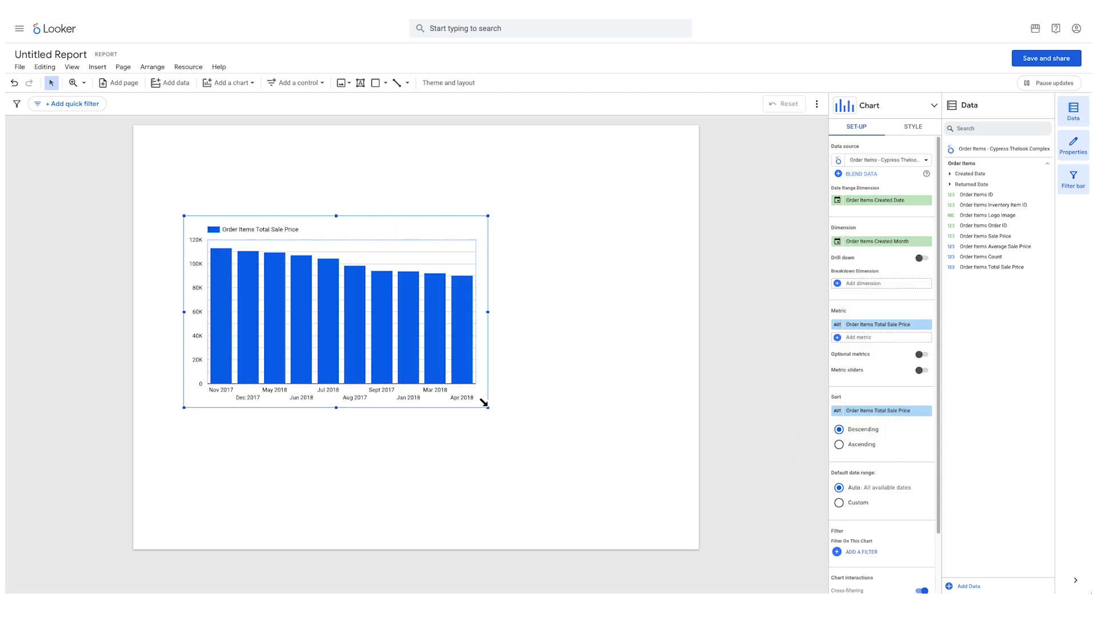
pyautogui.click(527, 362)
pyautogui.click(436, 217)
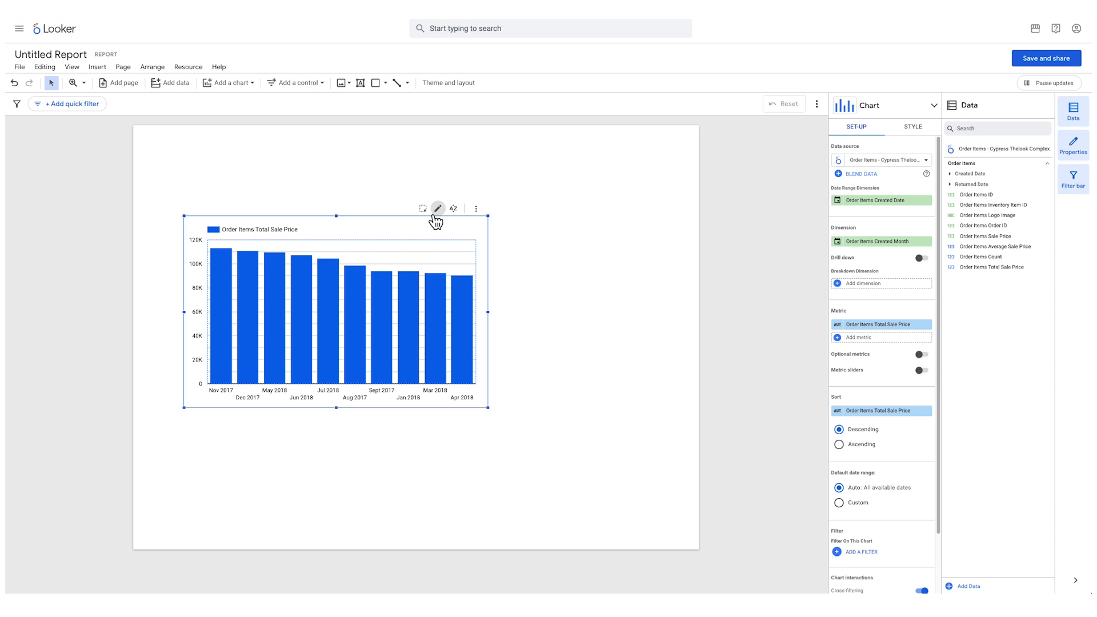
pyautogui.click(913, 129)
pyautogui.click(921, 109)
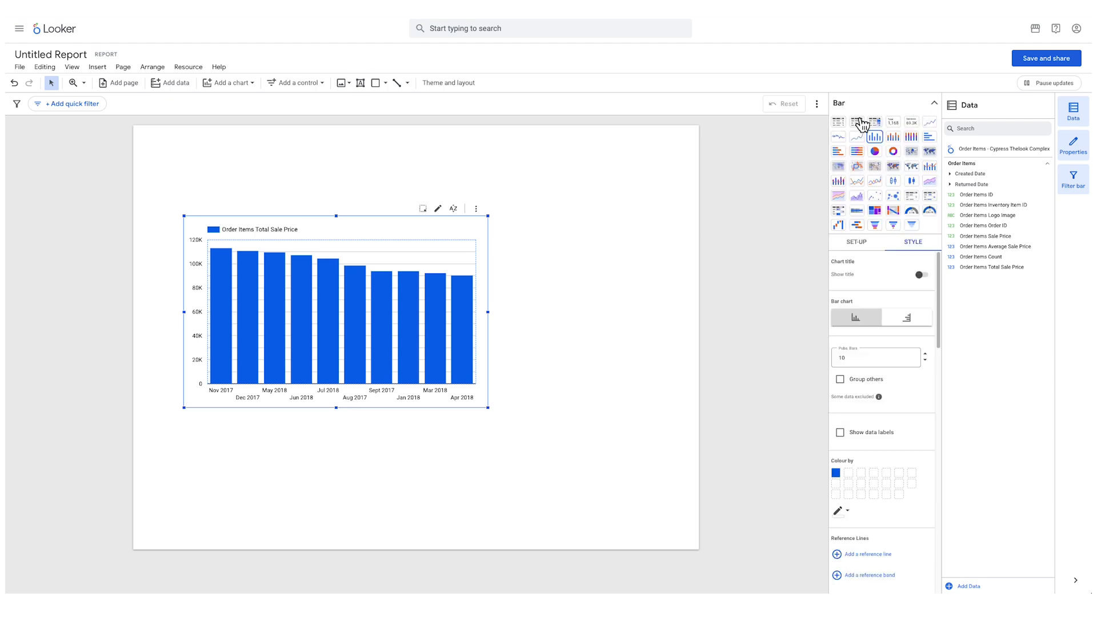
pyautogui.click(858, 140)
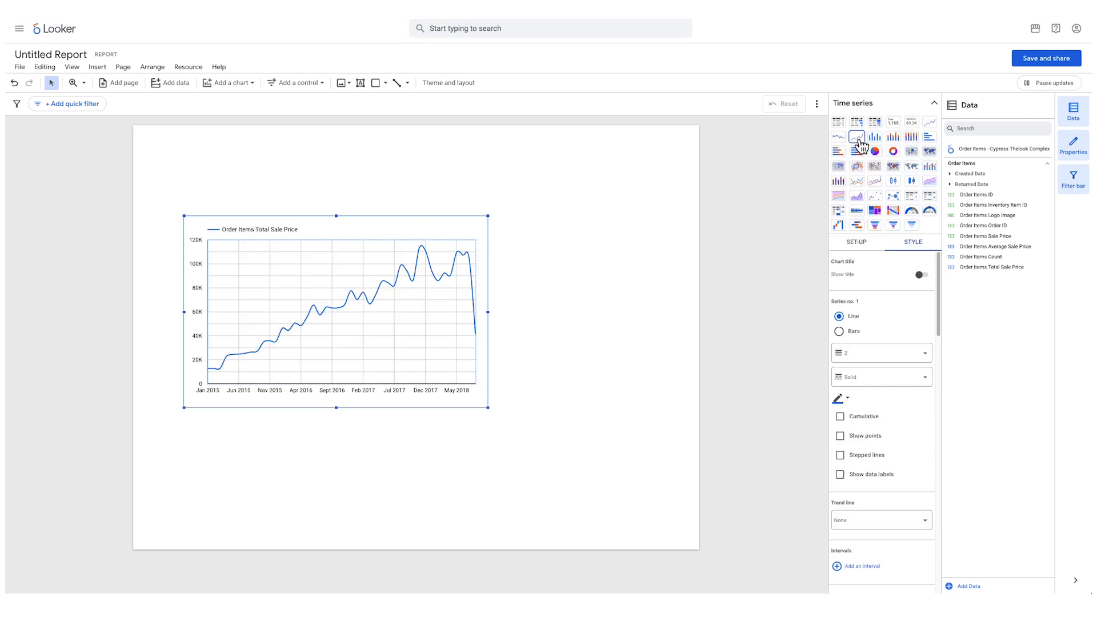
# Apply the Groovy theme to the report
pyautogui.click(452, 83)
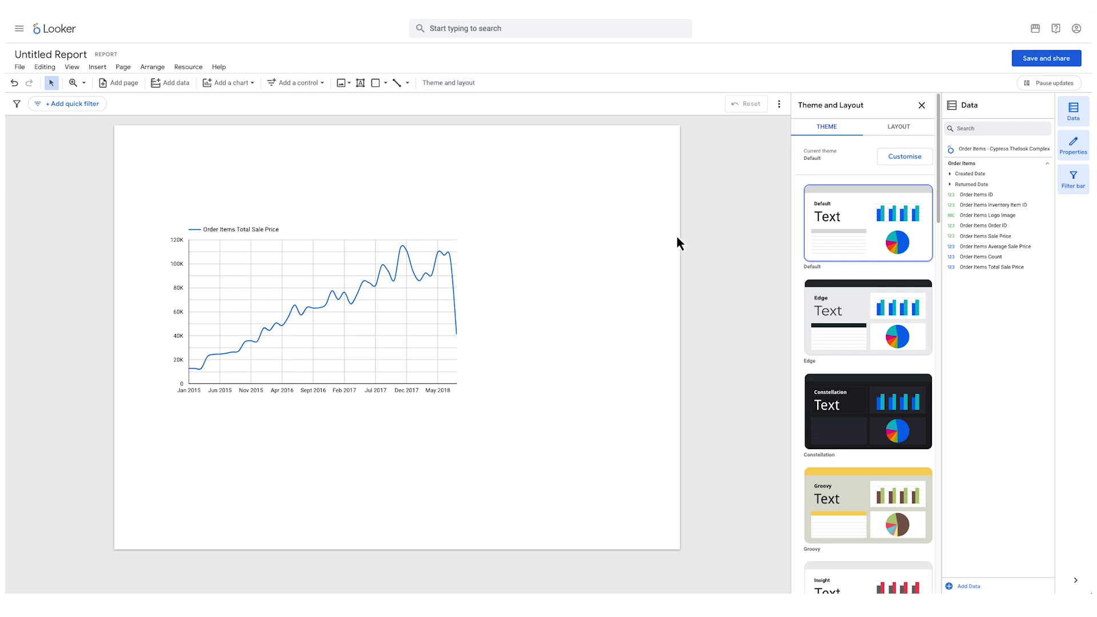
pyautogui.click(862, 511)
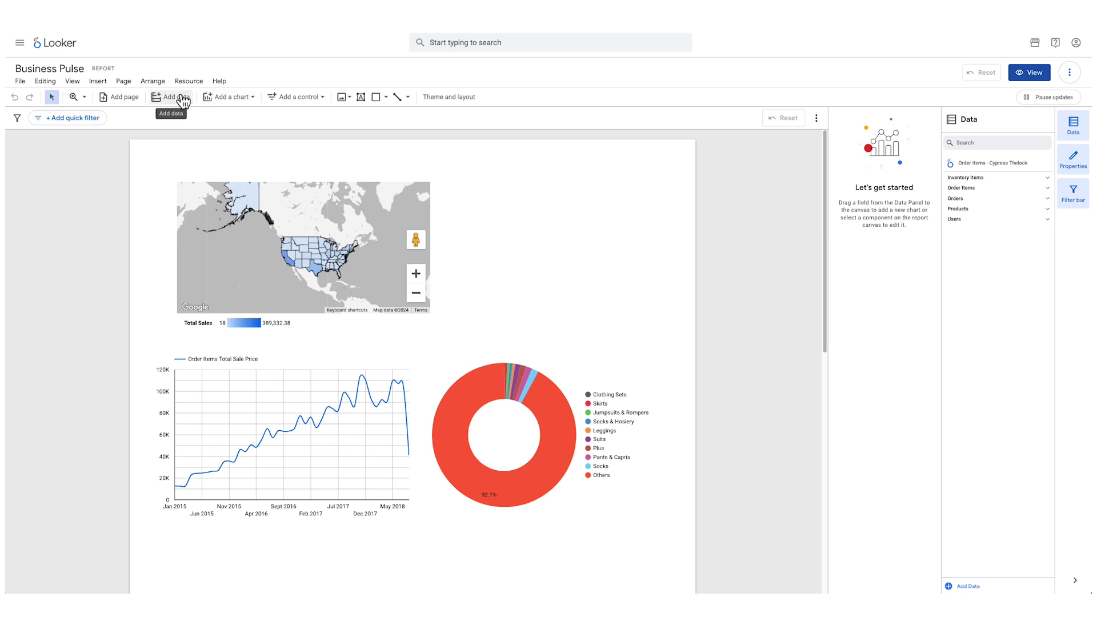
pyautogui.click(181, 98)
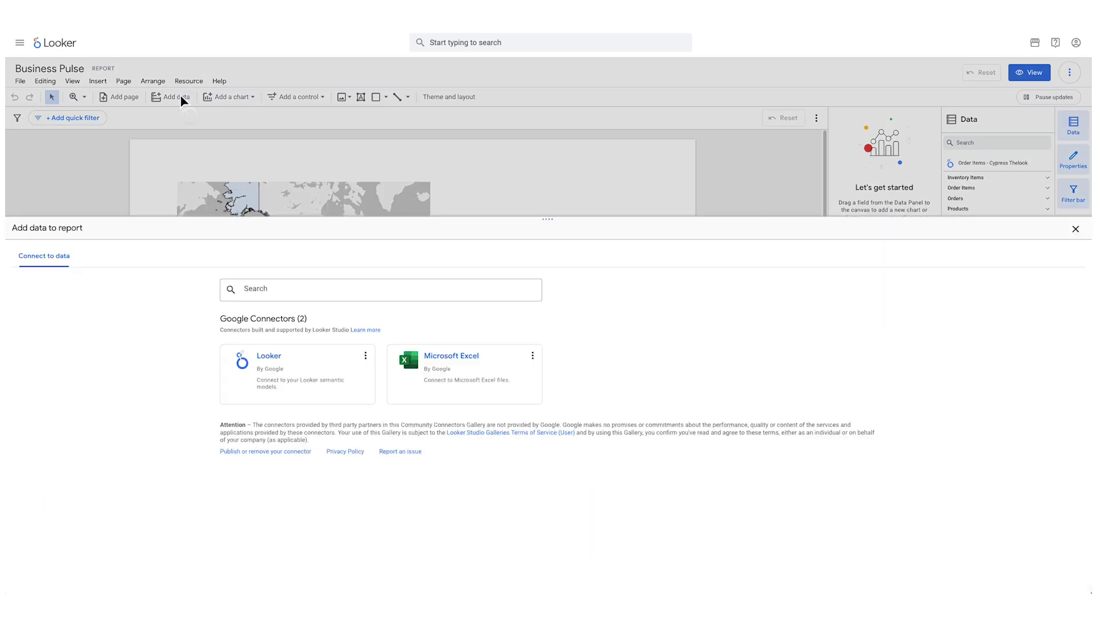
# Add the category_ratings_excel Sheet1 data and start a table from its category field
pyautogui.click(451, 360)
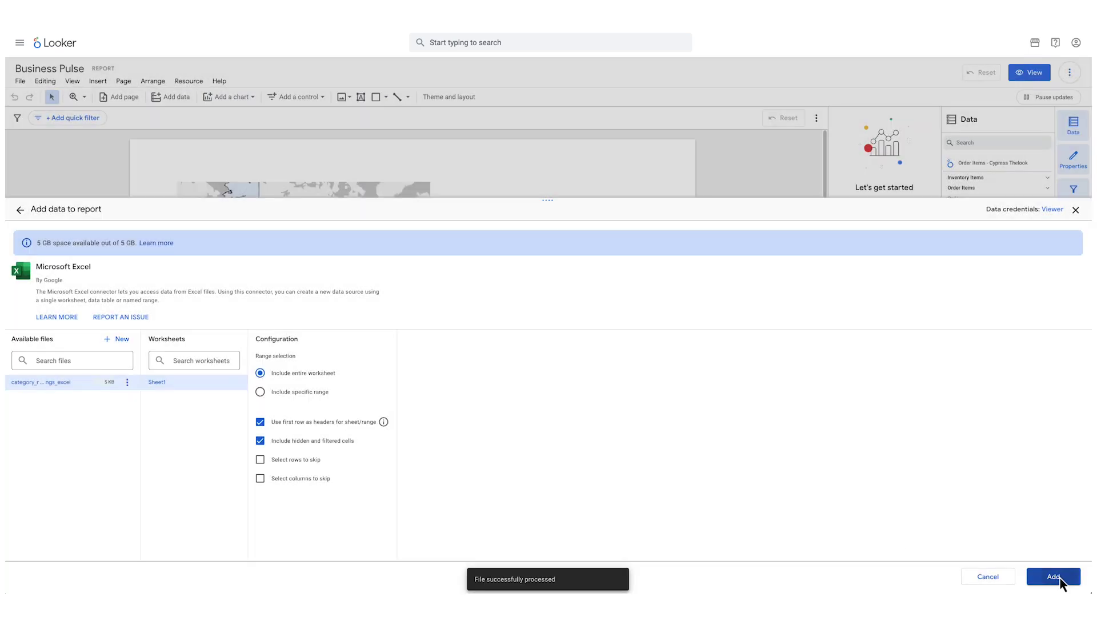
pyautogui.click(1058, 577)
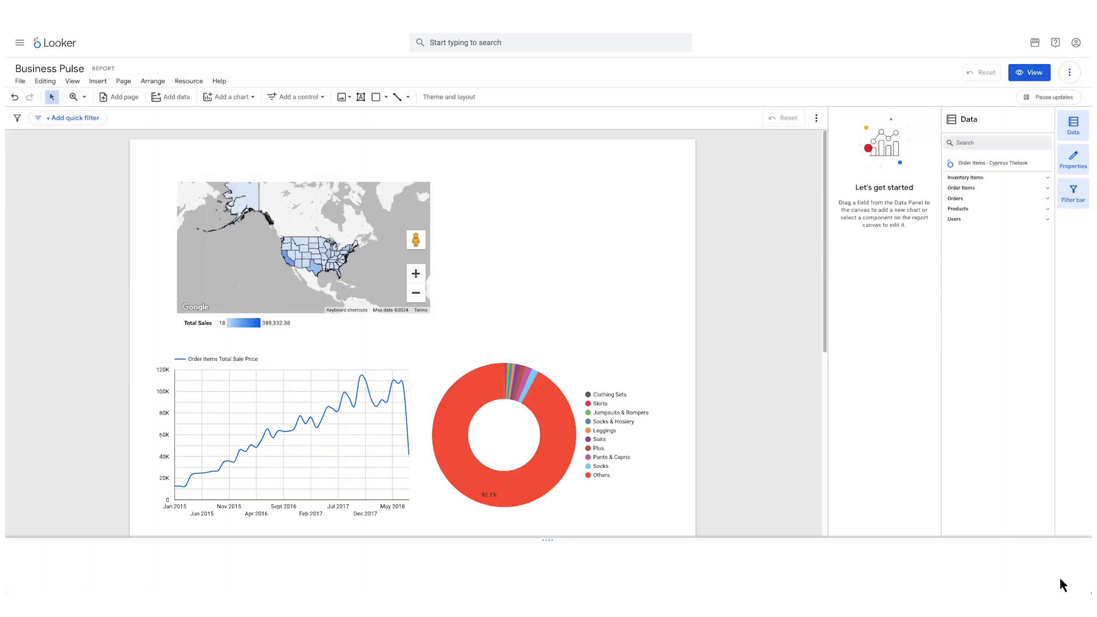
pyautogui.click(1004, 247)
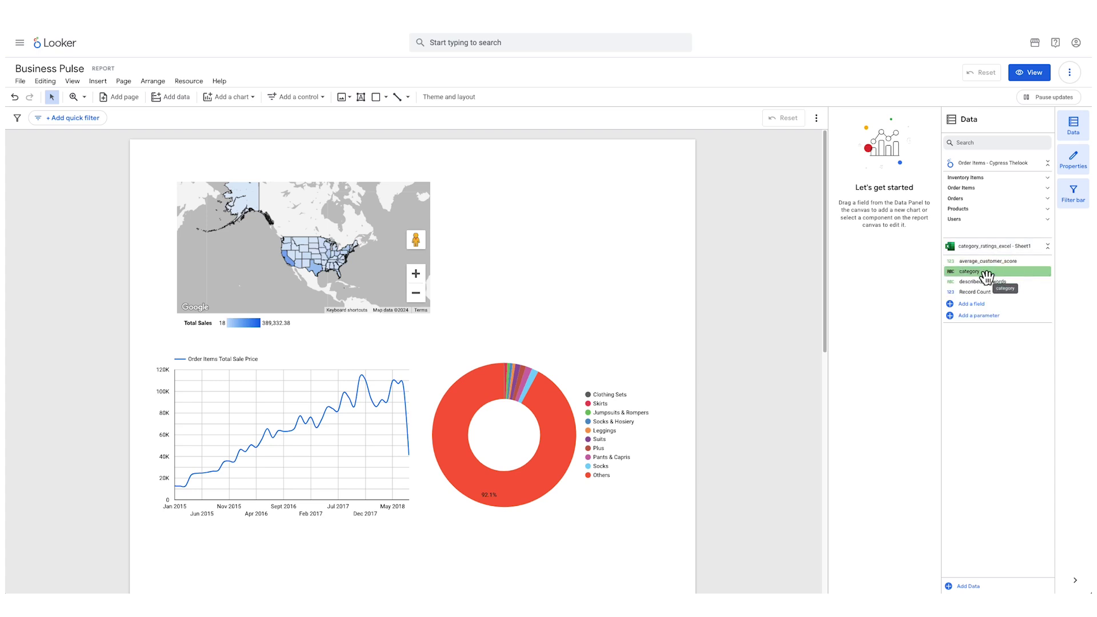
pyautogui.moveTo(984, 273); pyautogui.dragTo(548, 220)
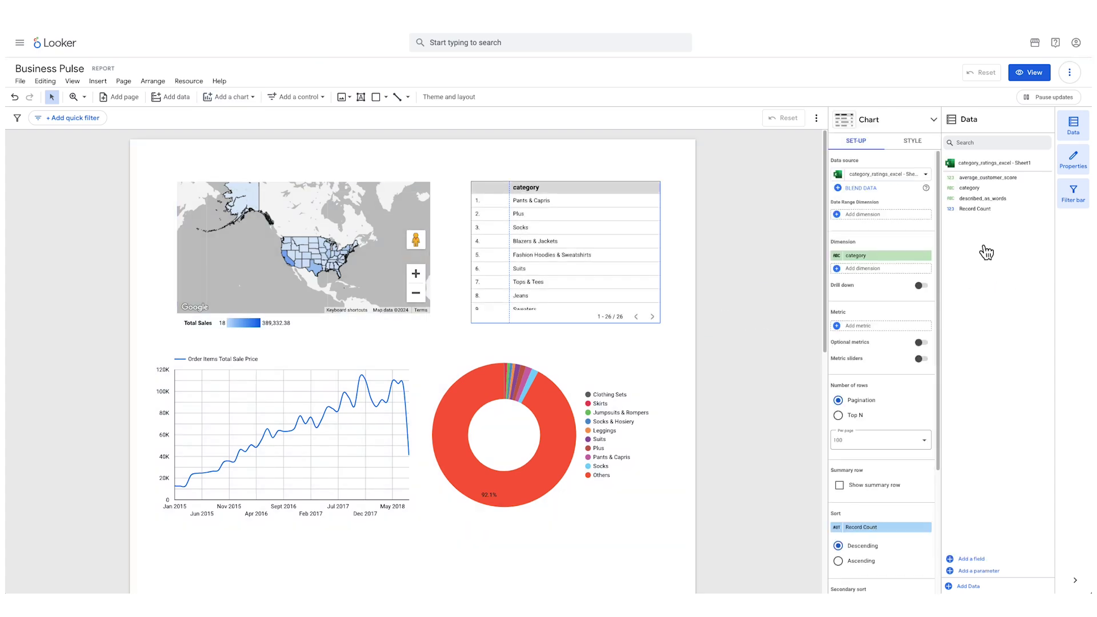
# Add average_customer_score as the table's metric, then select the table and pie chart together
pyautogui.moveTo(988, 177); pyautogui.dragTo(880, 326)
pyautogui.scroll(-2, 685, 471)
pyautogui.click(680, 470)
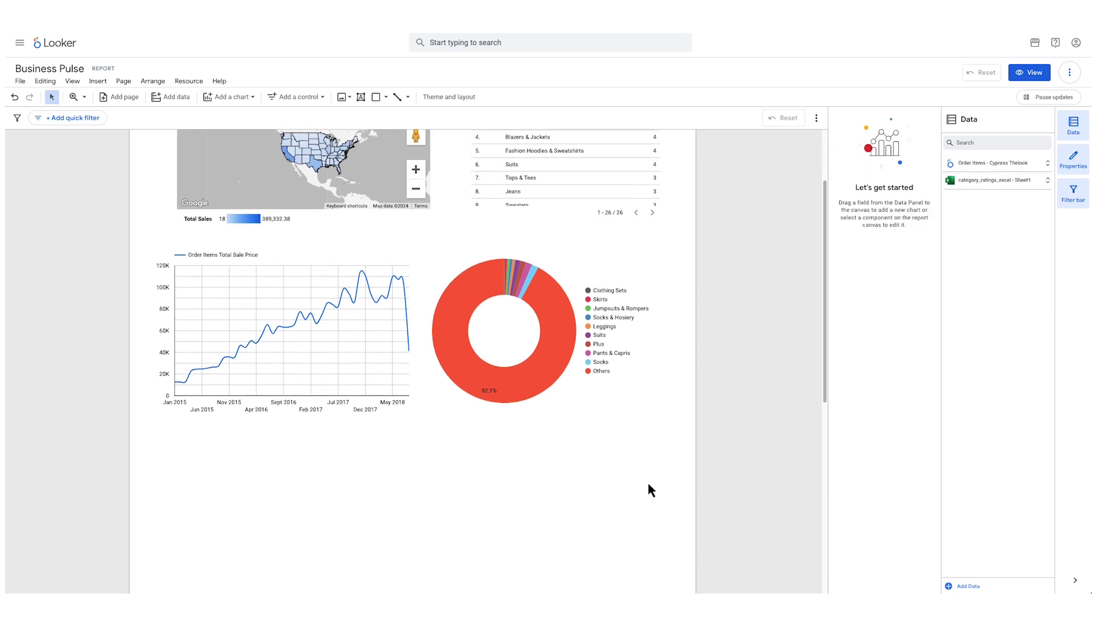
pyautogui.moveTo(646, 480); pyautogui.dragTo(529, 202)
# Blend the table and pie chart data and add average_customer_score as a metric
pyautogui.rightClick(527, 298)
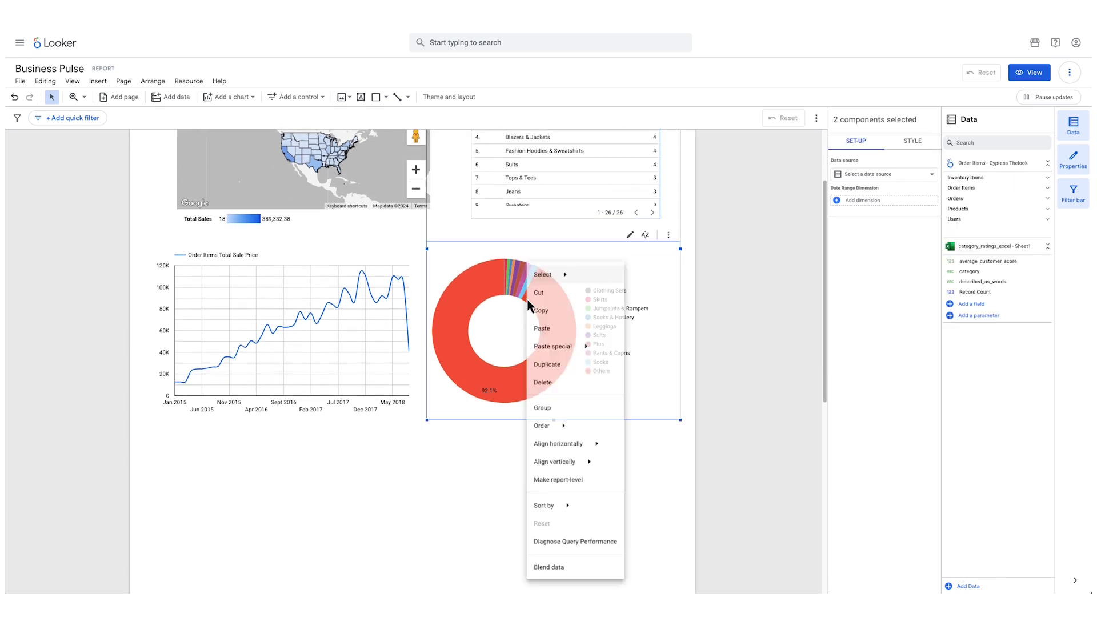
pyautogui.click(548, 568)
pyautogui.moveTo(677, 184); pyautogui.dragTo(529, 460)
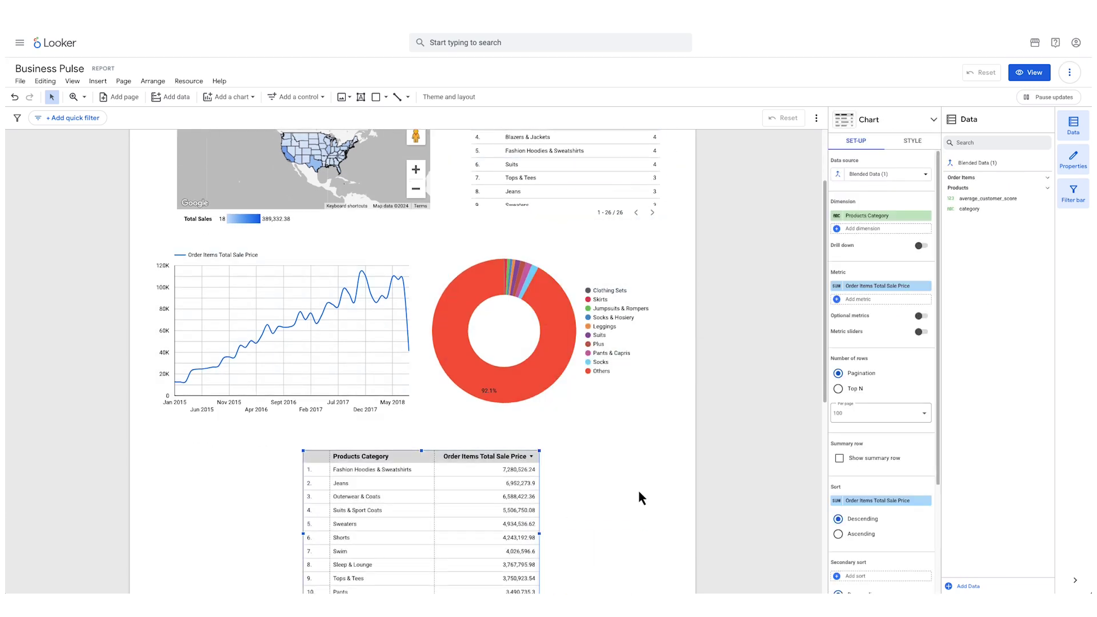
pyautogui.scroll(-4, 639, 491)
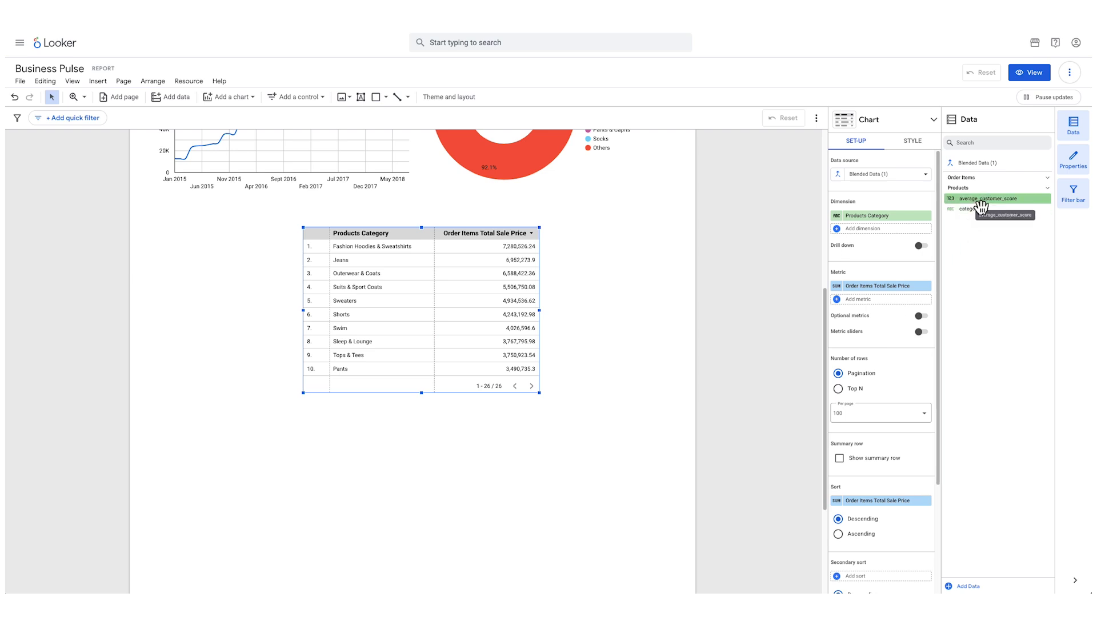
pyautogui.moveTo(980, 200); pyautogui.dragTo(869, 293)
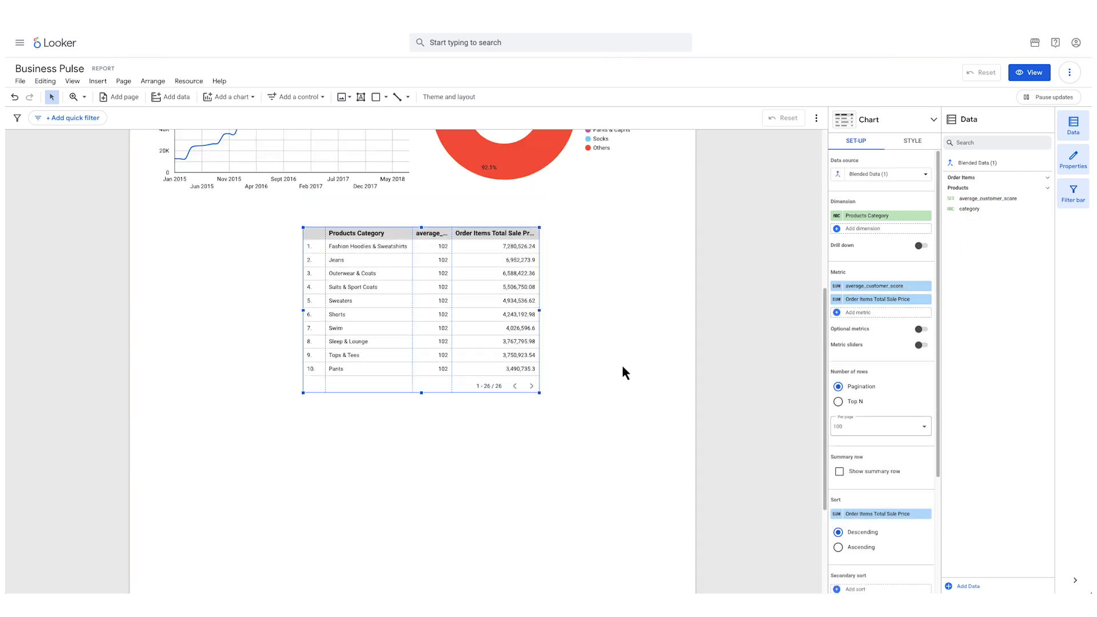
# Set the blend to an inner join on Products Category = category
pyautogui.click(838, 175)
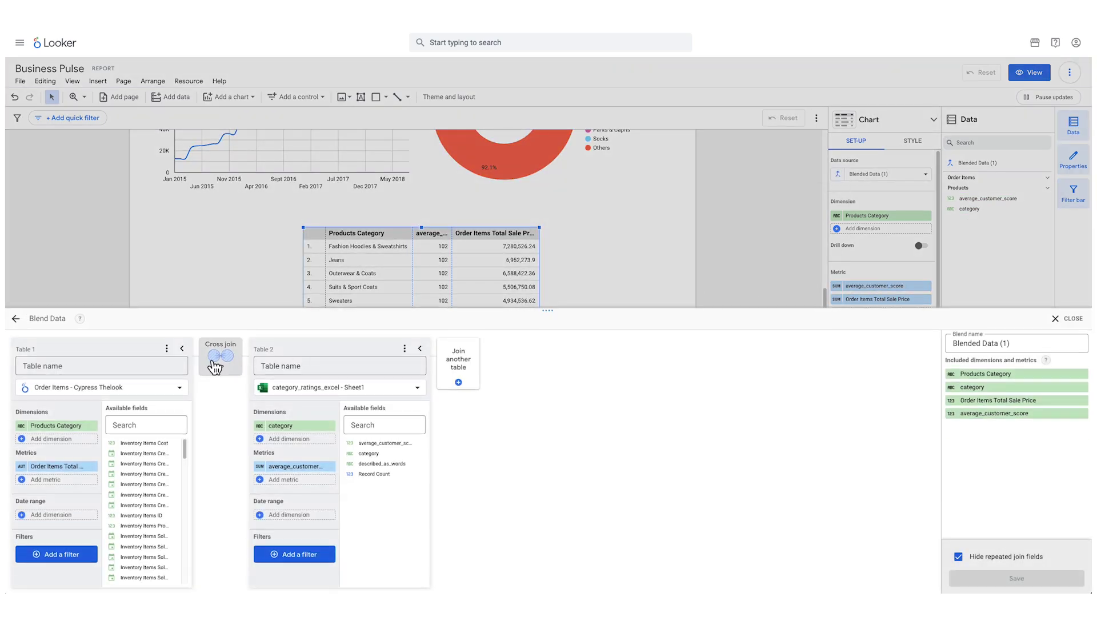
pyautogui.click(220, 359)
pyautogui.click(547, 307)
pyautogui.click(494, 391)
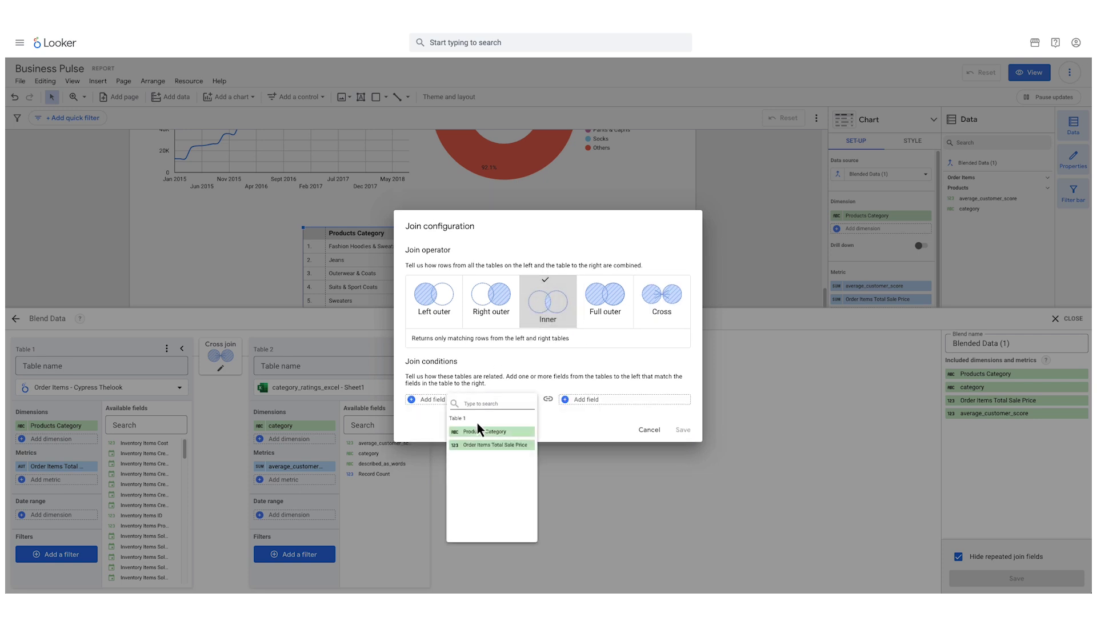
pyautogui.click(476, 422)
pyautogui.click(597, 407)
pyautogui.click(629, 425)
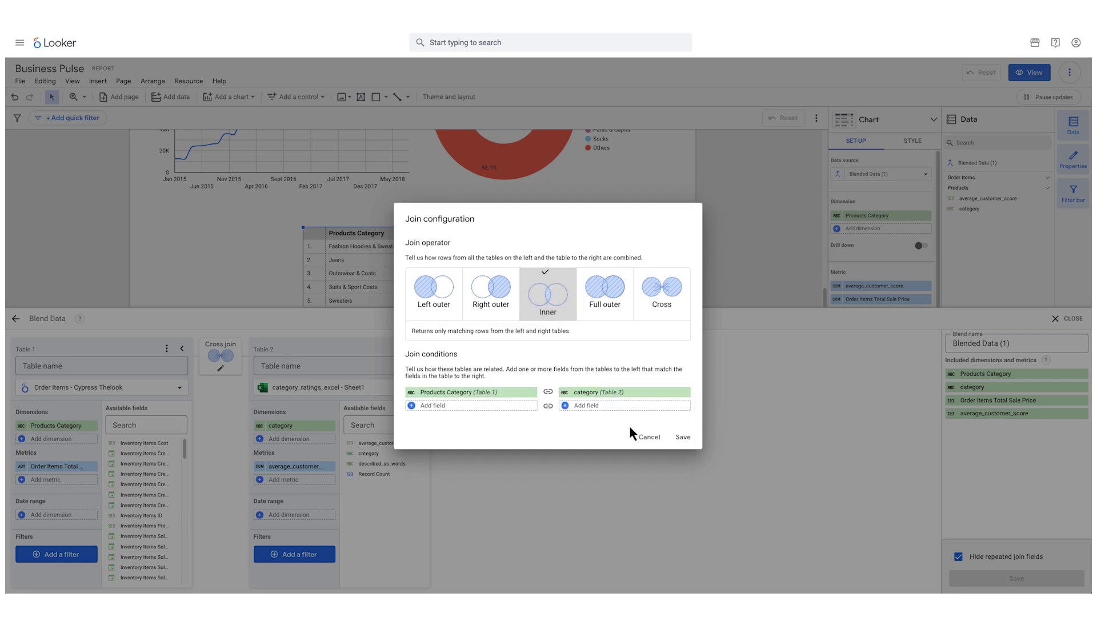
pyautogui.click(680, 438)
# Save the blend and close the blend editor
pyautogui.click(1016, 578)
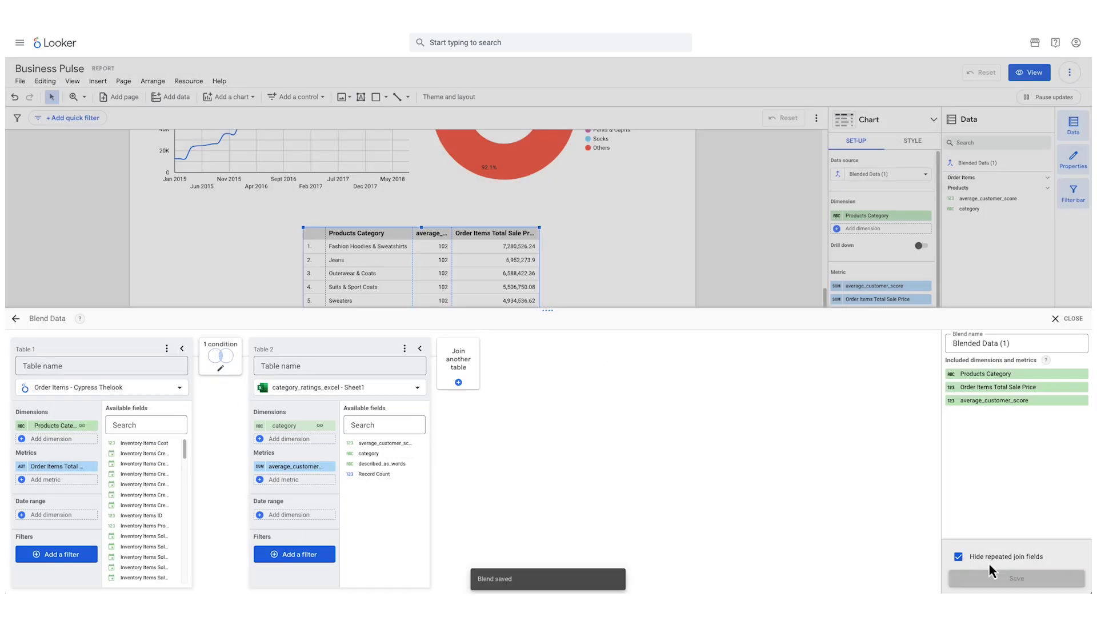
pyautogui.click(1067, 318)
pyautogui.scroll(2, 616, 369)
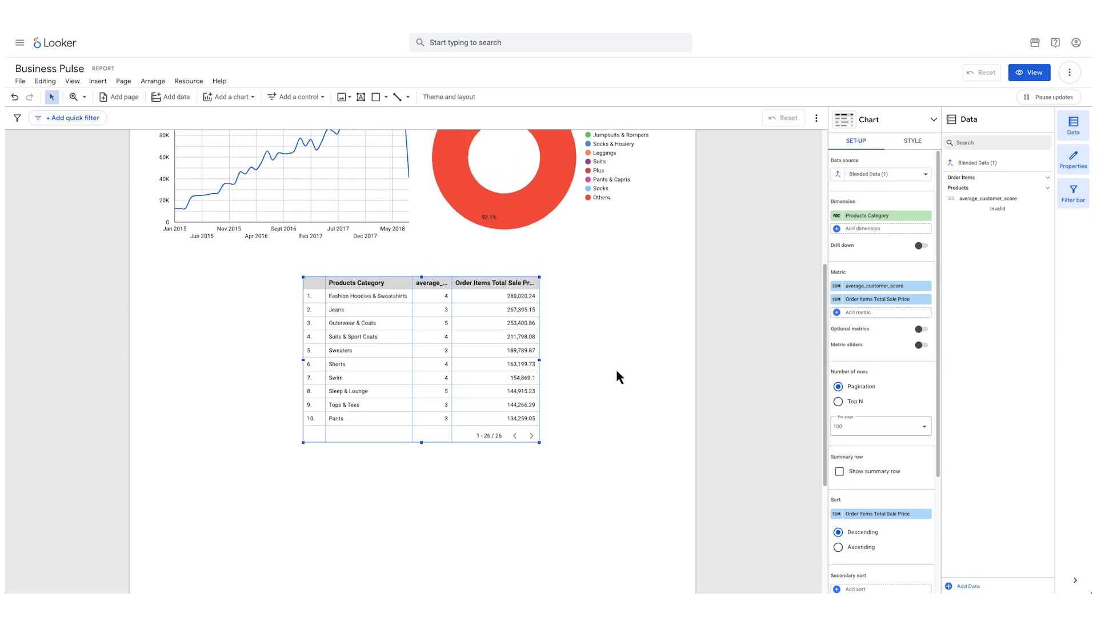
pyautogui.click(615, 369)
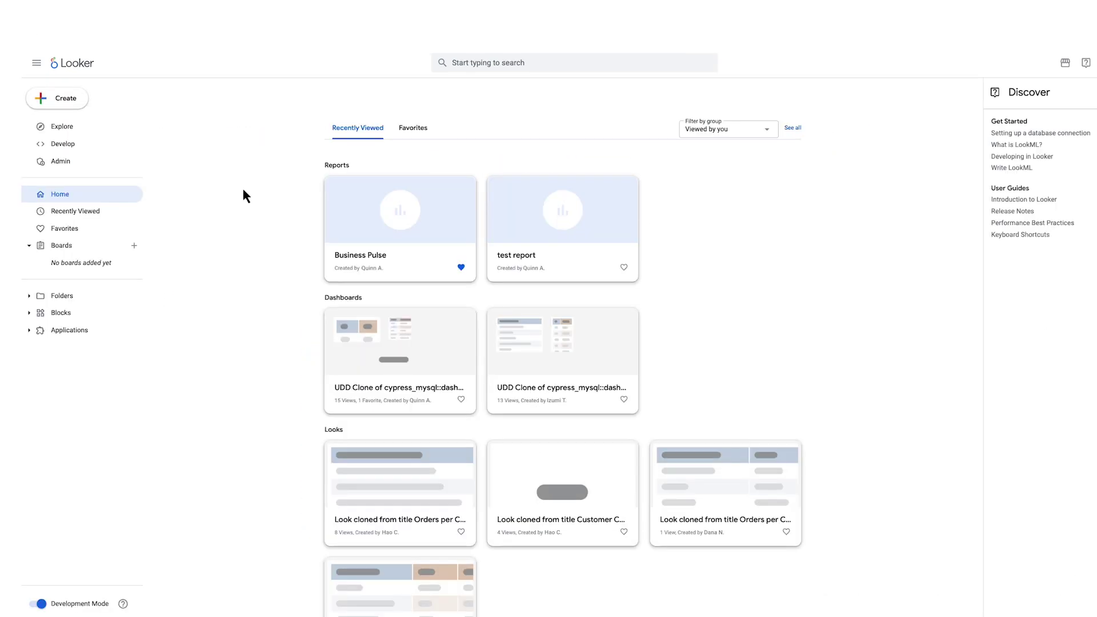
pyautogui.click(77, 104)
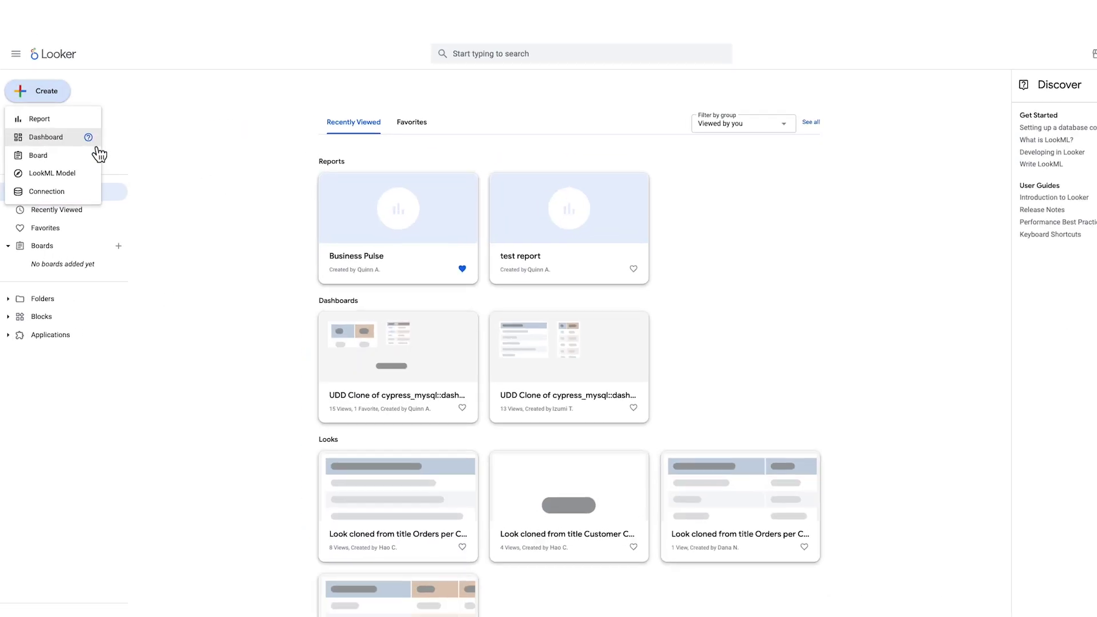
pyautogui.click(254, 240)
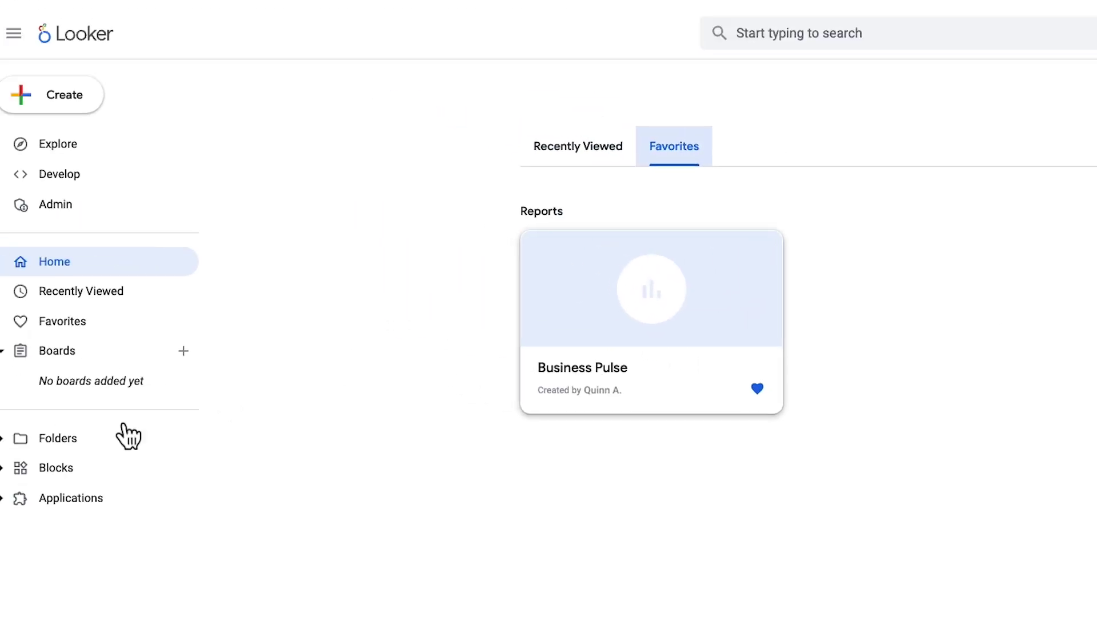
pyautogui.click(42, 461)
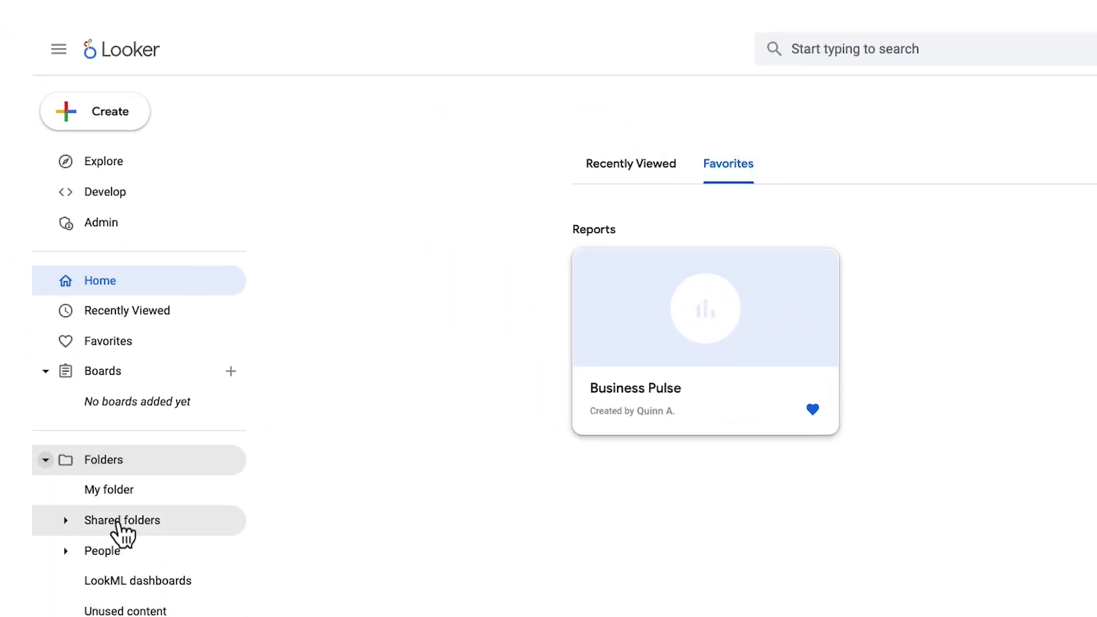
pyautogui.click(86, 494)
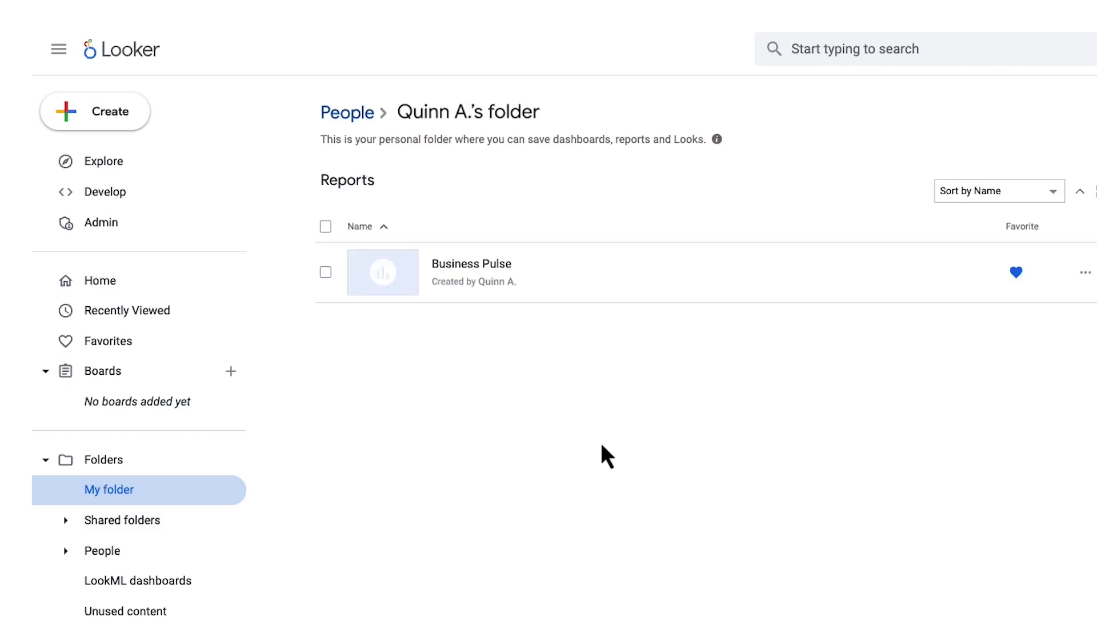
pyautogui.click(473, 266)
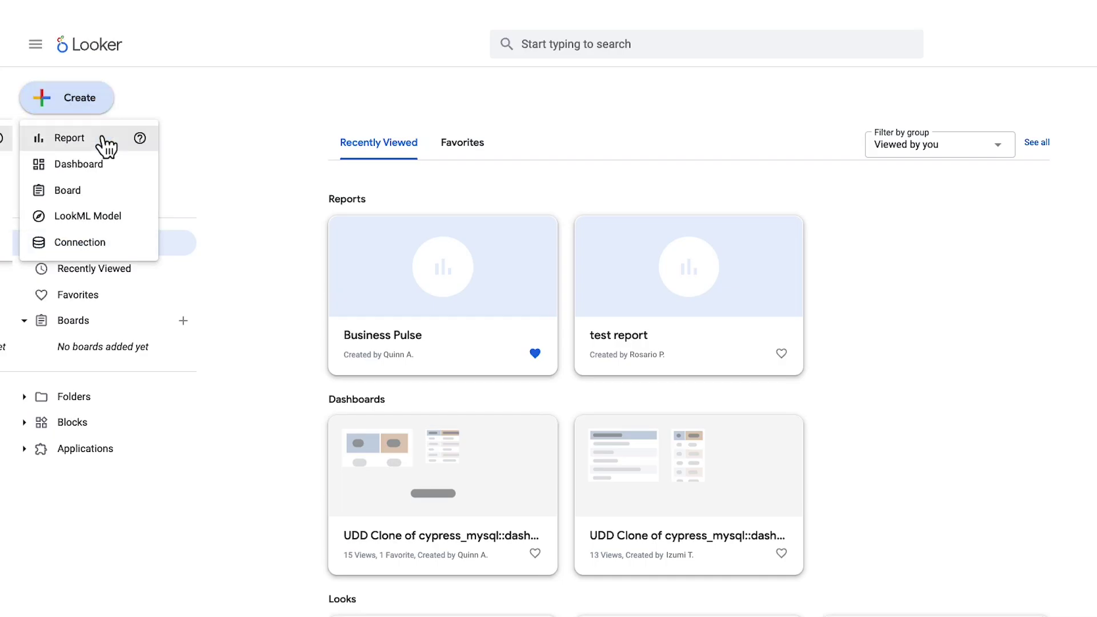
pyautogui.click(282, 274)
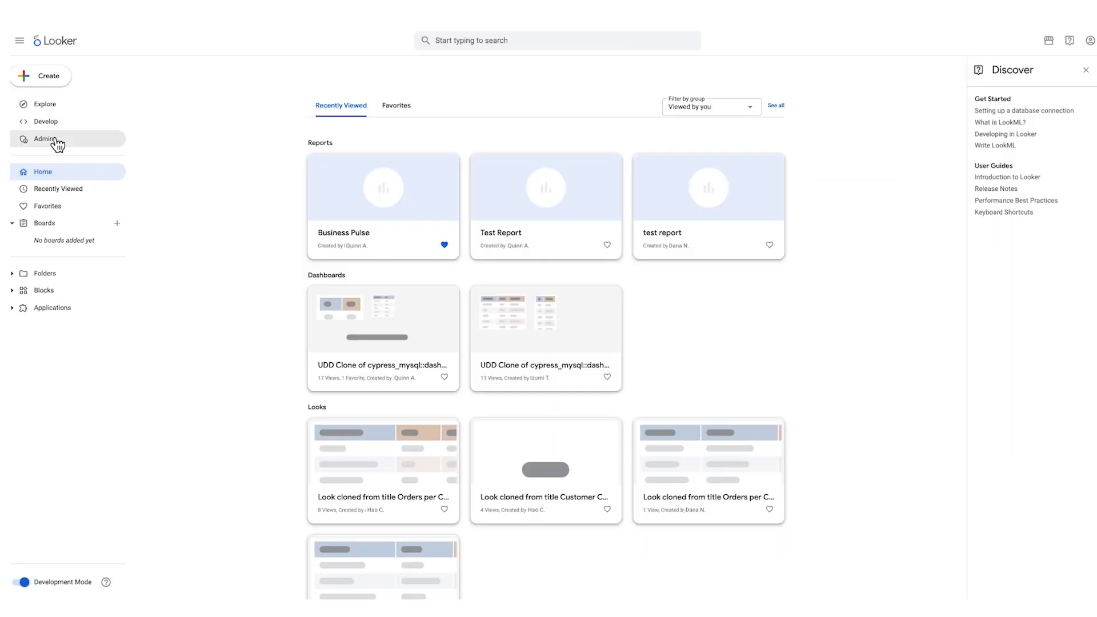
pyautogui.click(54, 139)
# Go to the Platform section of Admin and open the Studio in Looker settings
pyautogui.moveTo(121, 186); pyautogui.dragTo(115, 420)
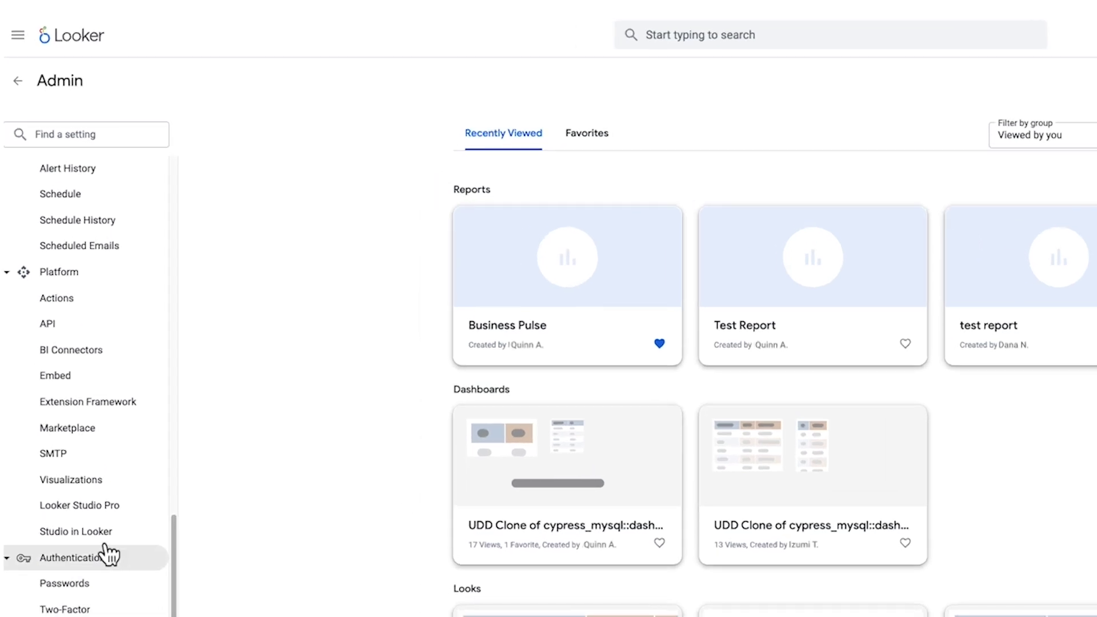
pyautogui.click(77, 430)
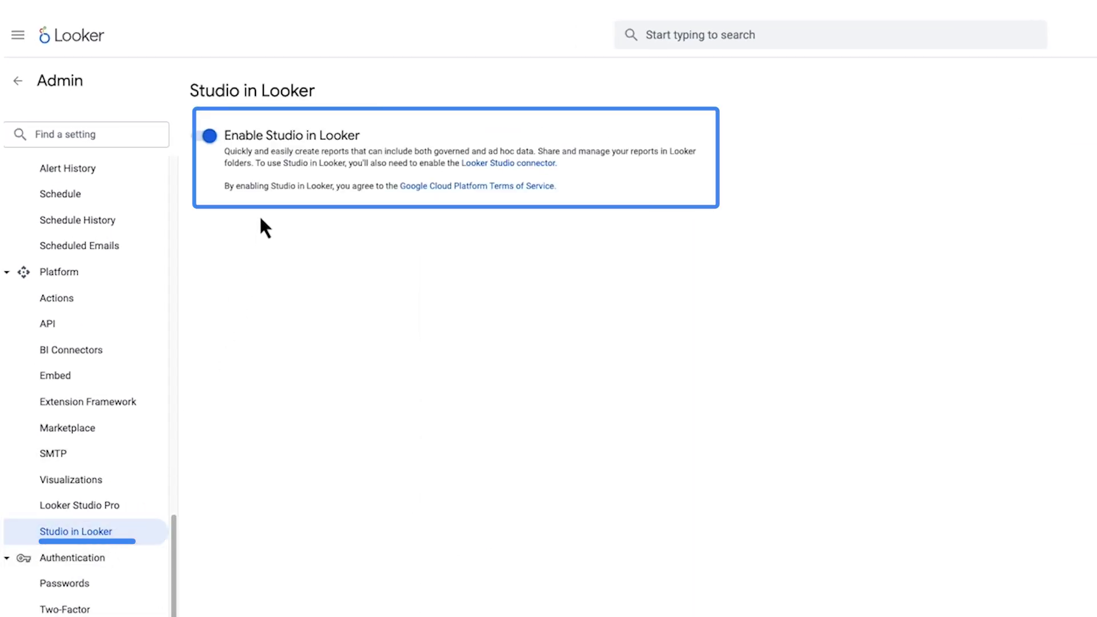